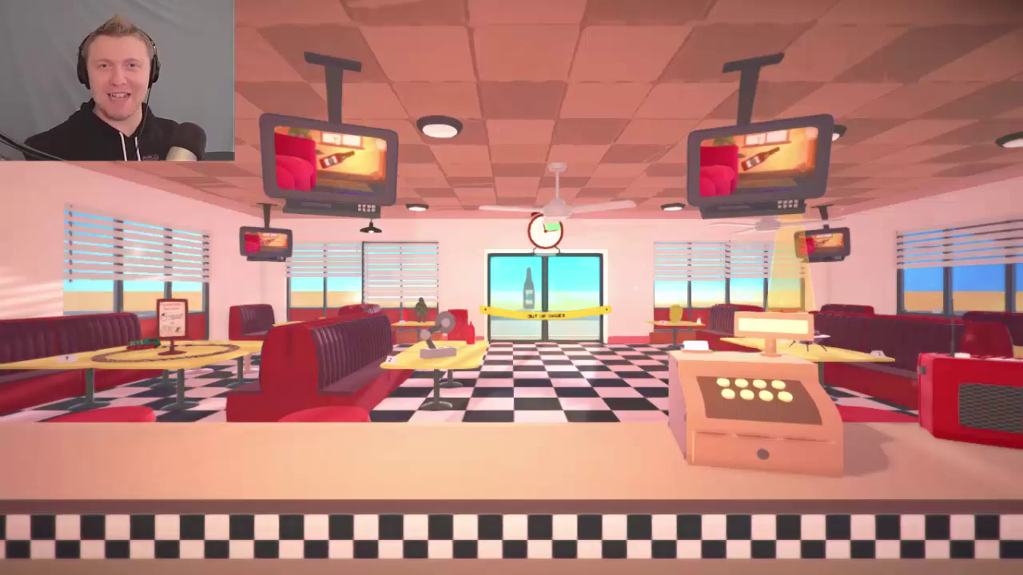
{"action": "key", "text": "w"}
{"action": "key", "text": "w"}
{"action": "key", "text": "w"}
{"action": "key", "text": "w"}
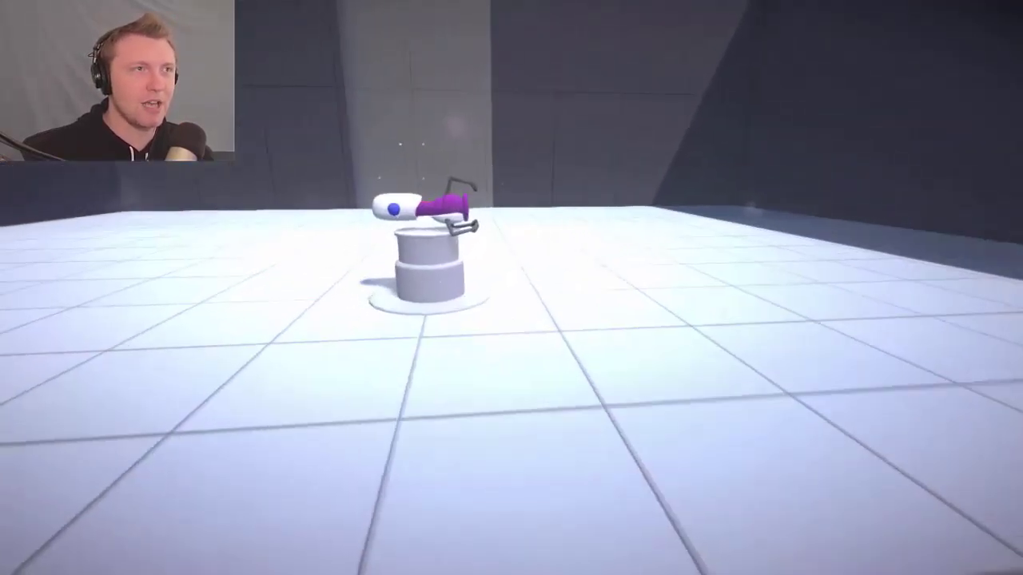
{"action": "key", "text": "w"}
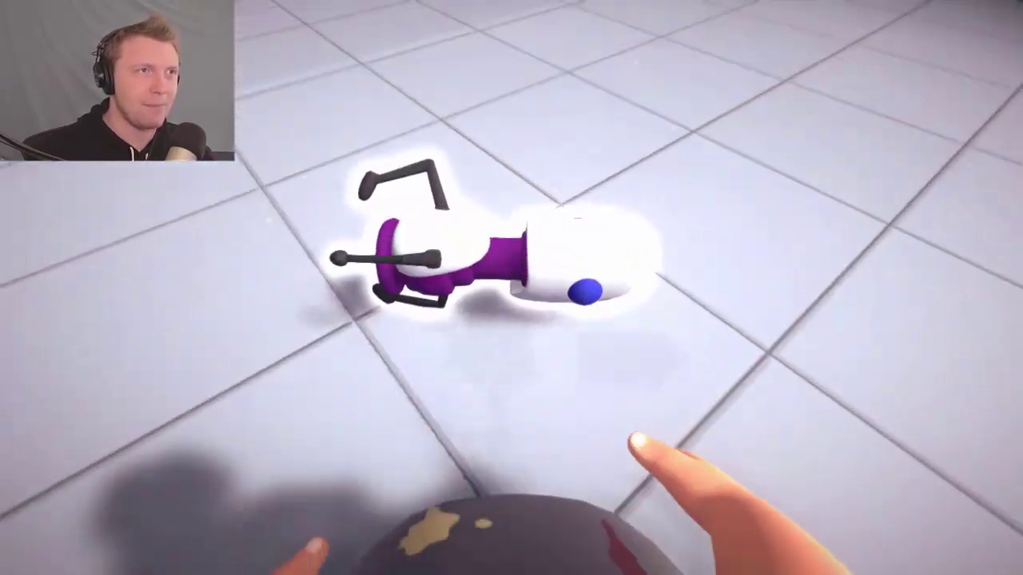
{"action": "left_click", "coordinate": [511, 287]}
{"action": "left_click", "coordinate": [511, 288]}
{"action": "key", "text": "w"}
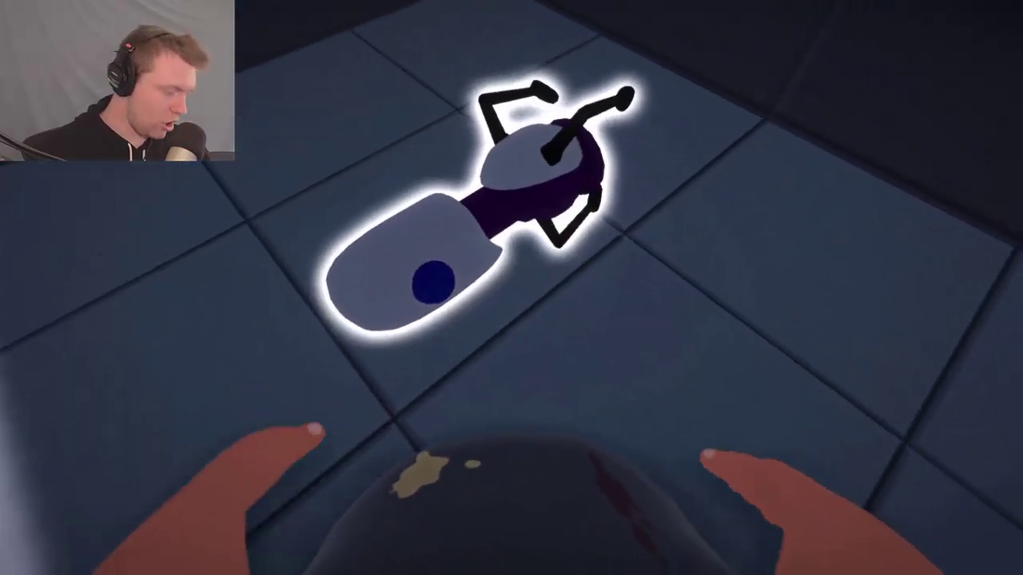
{"action": "key", "text": "e"}
{"action": "left_click", "coordinate": [512, 287]}
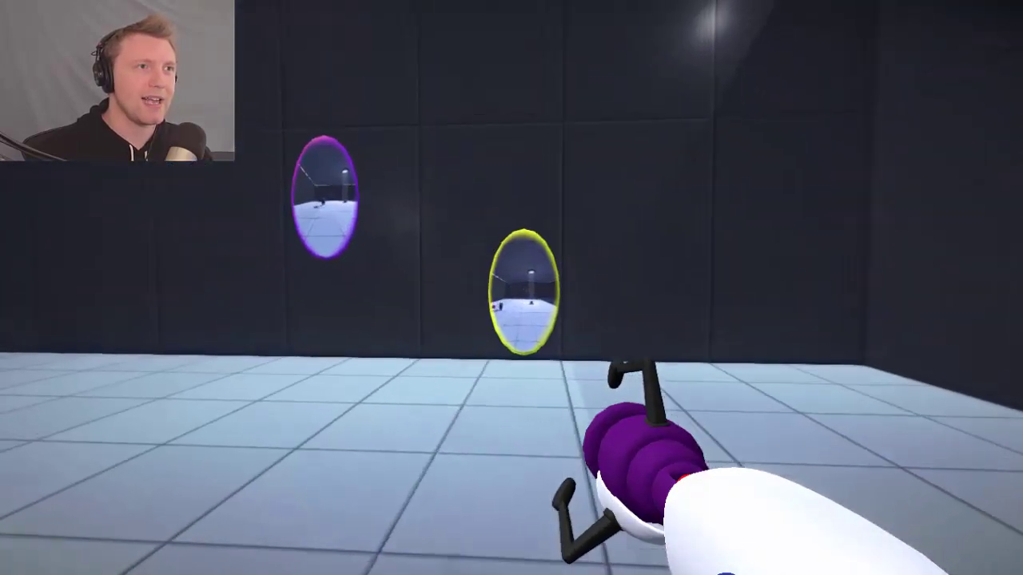
{"action": "key", "text": "w"}
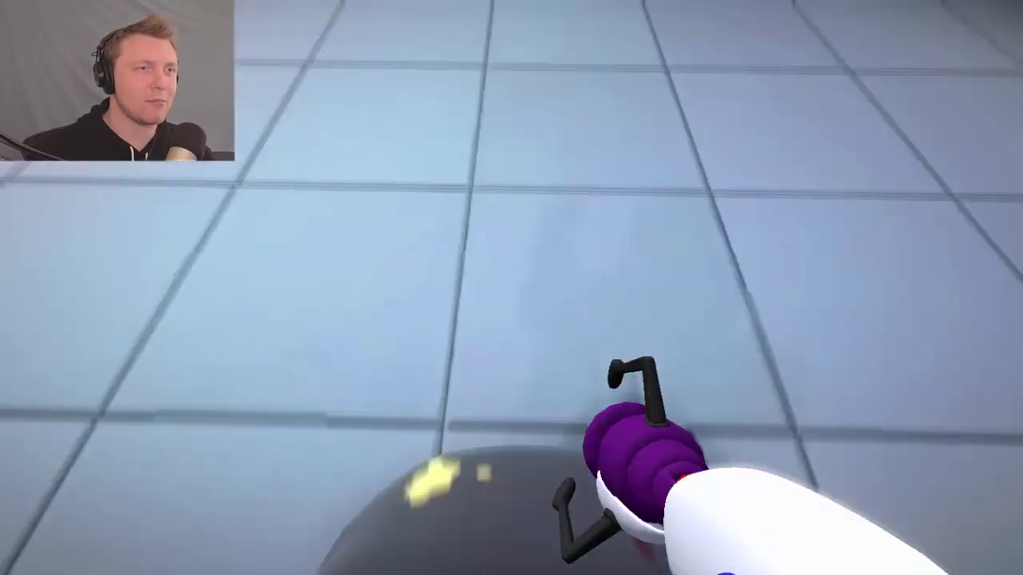
{"action": "left_click", "coordinate": [511, 287]}
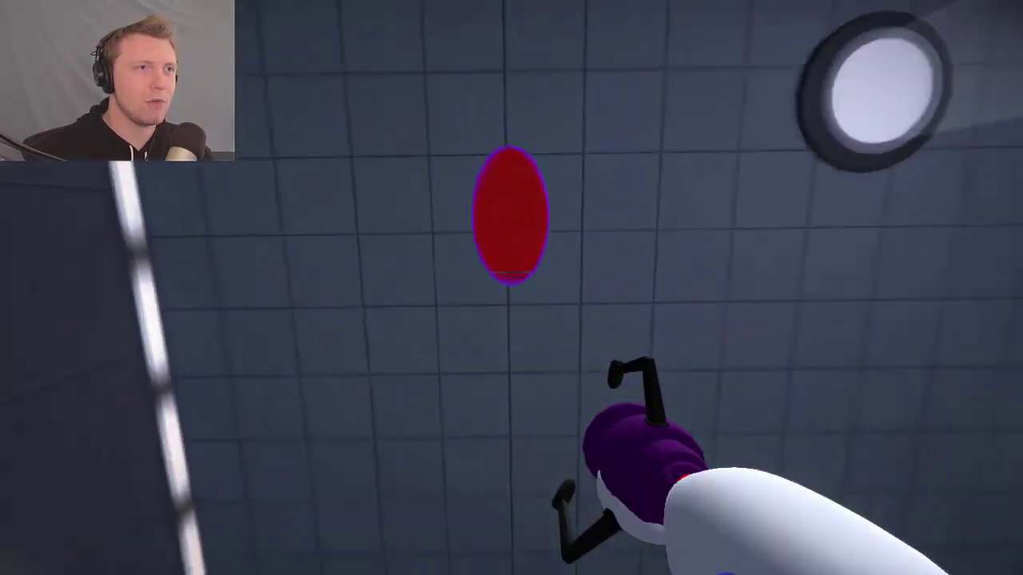
{"action": "key", "text": "w"}
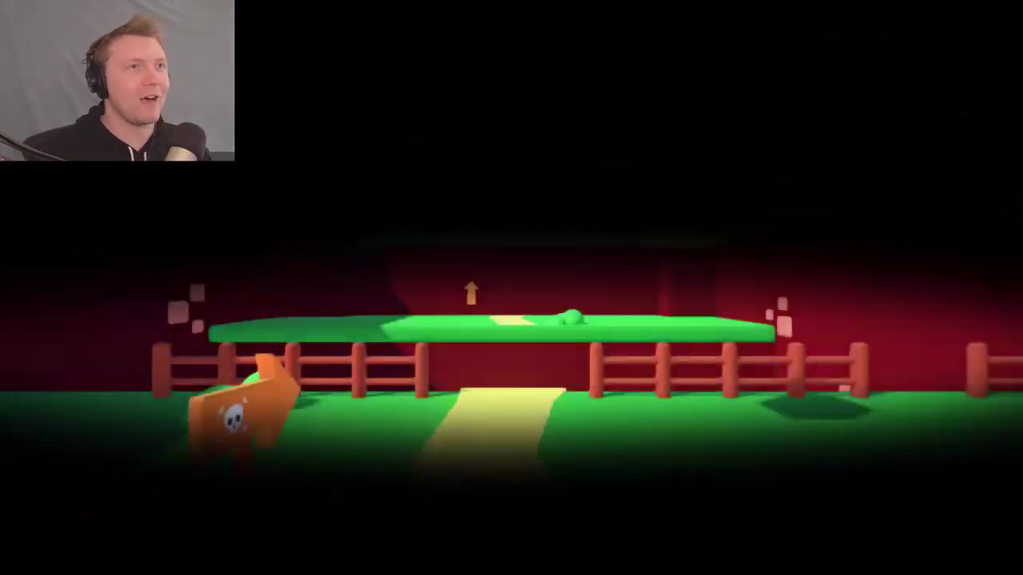
{"action": "key", "text": "w"}
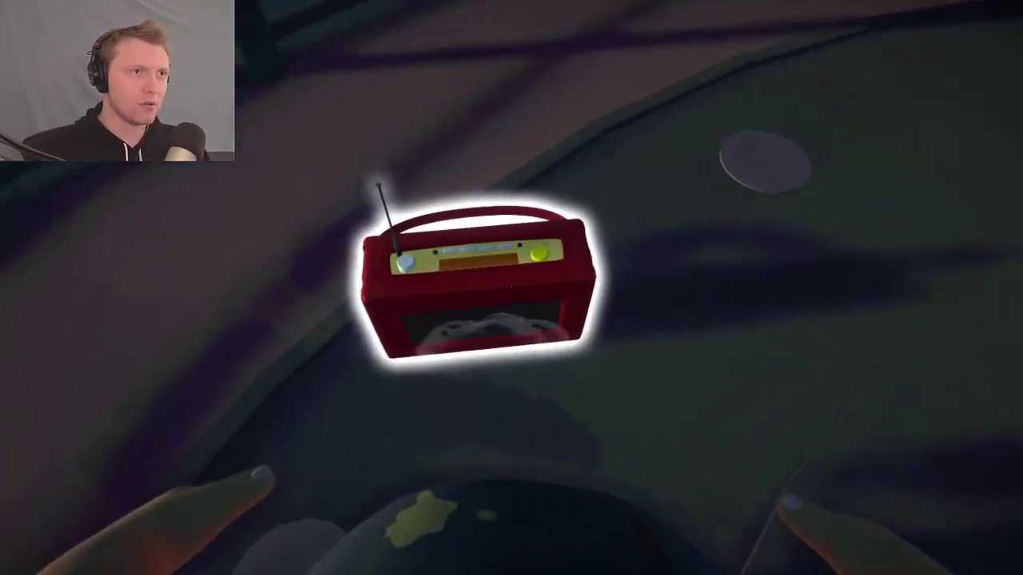
{"action": "key", "text": "e"}
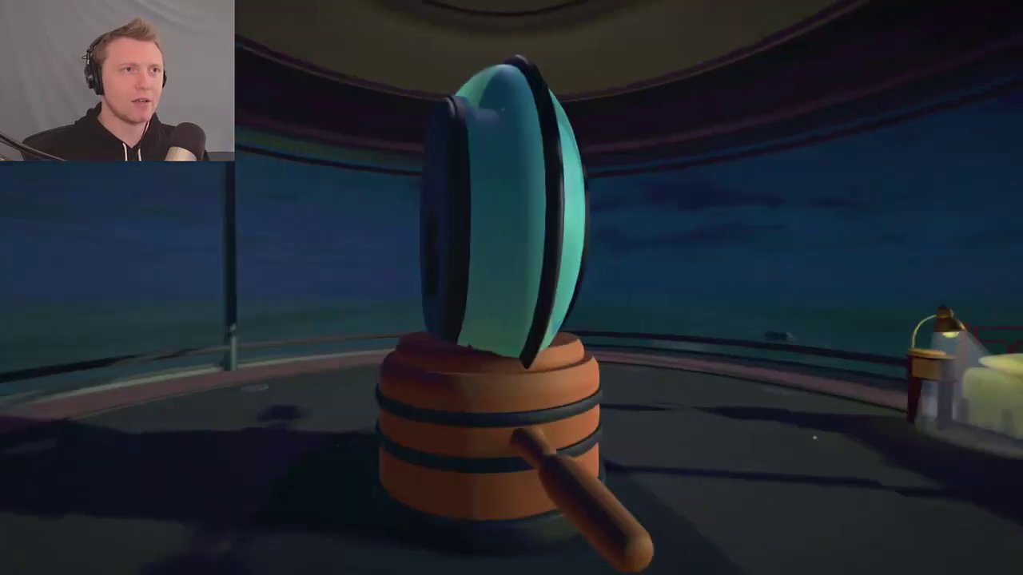
{"action": "key", "text": "e"}
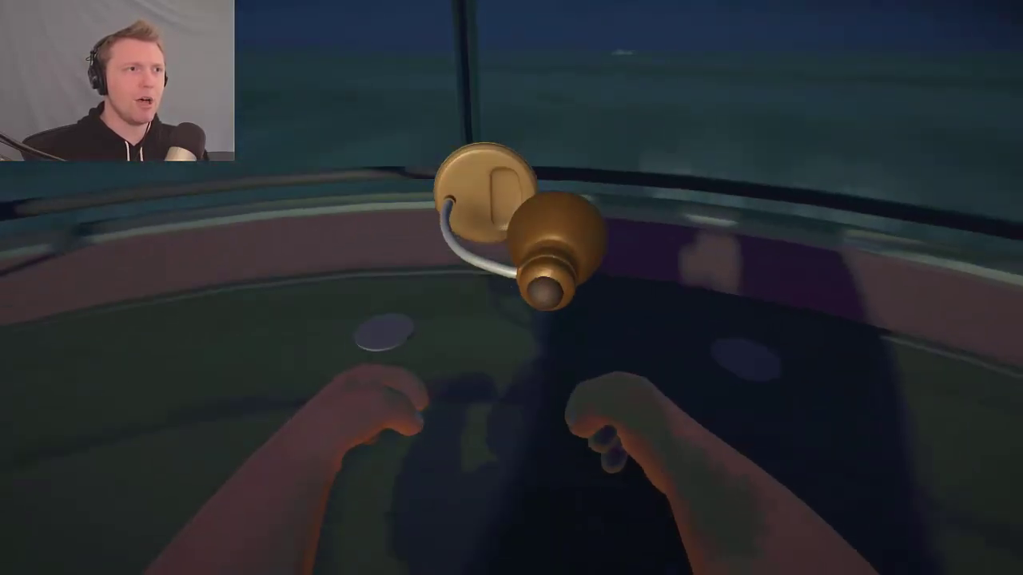
{"action": "key", "text": "e"}
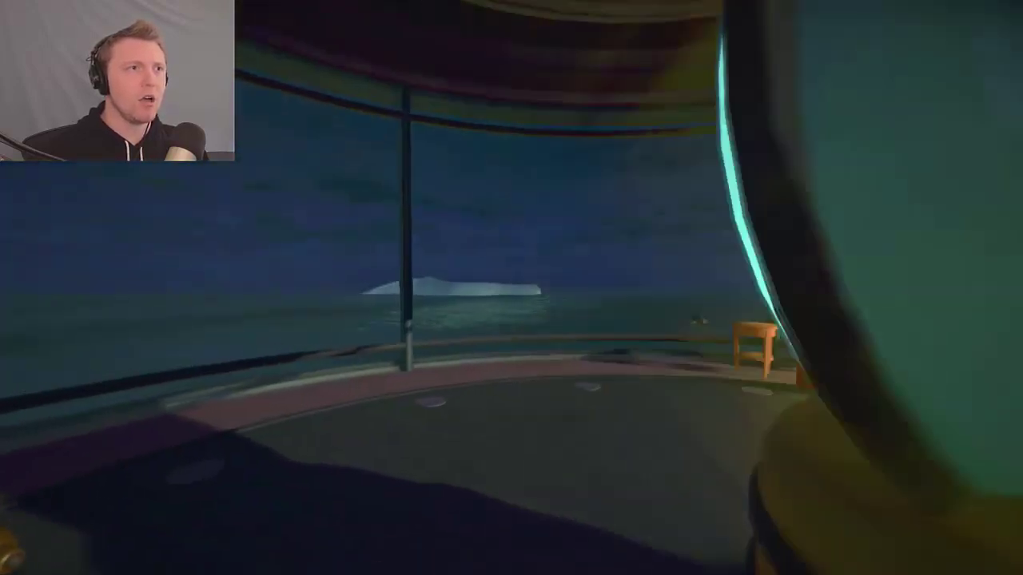
{"action": "key", "text": "w"}
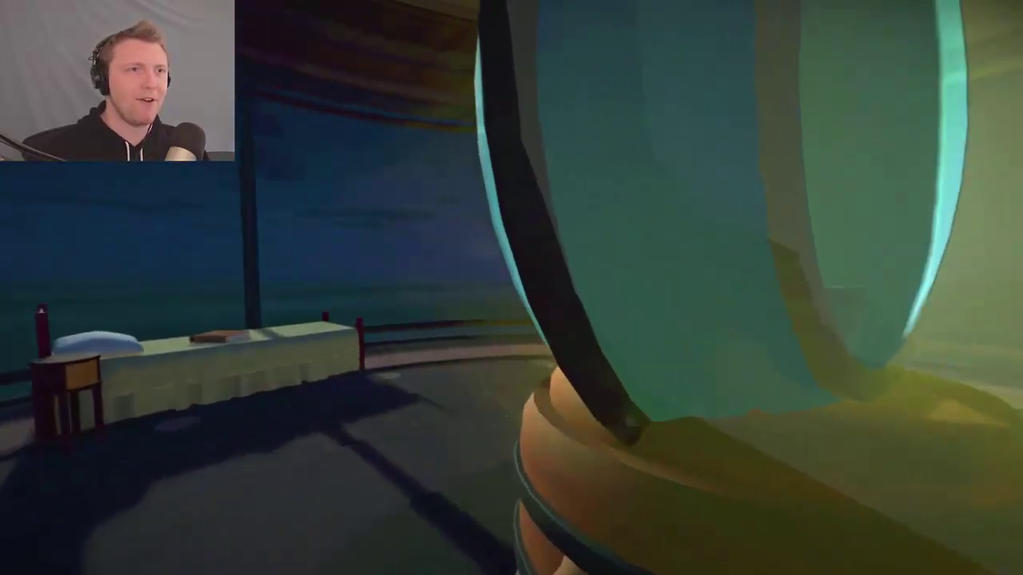
{"action": "key", "text": "w"}
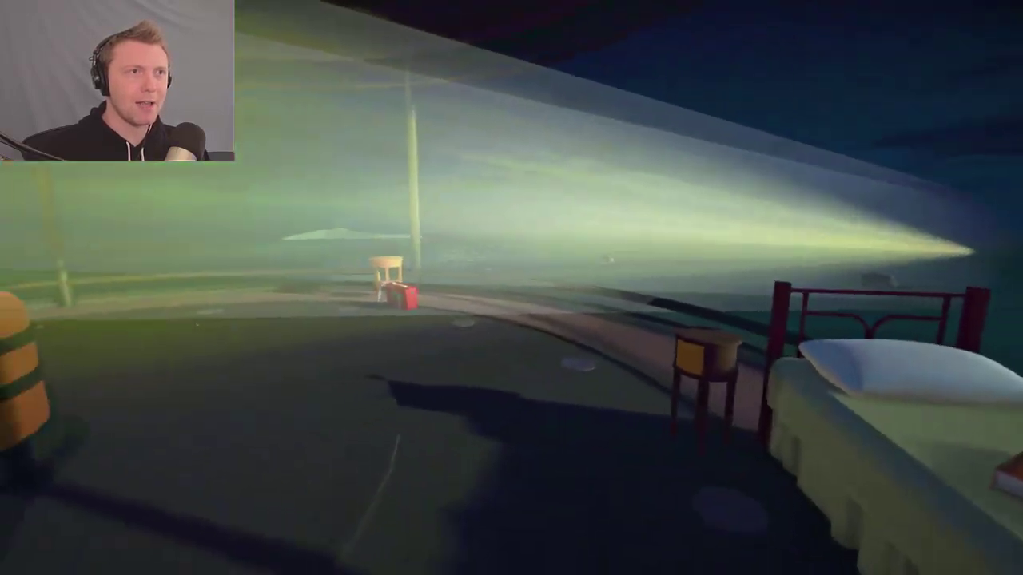
{"action": "key", "text": "w"}
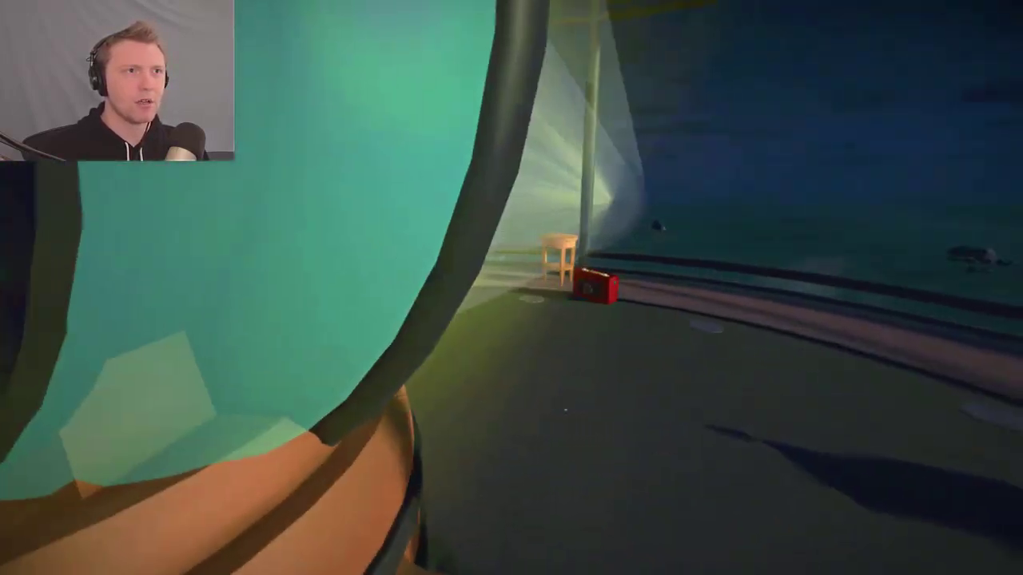
{"action": "key", "text": "w"}
{"action": "key", "text": "w"}
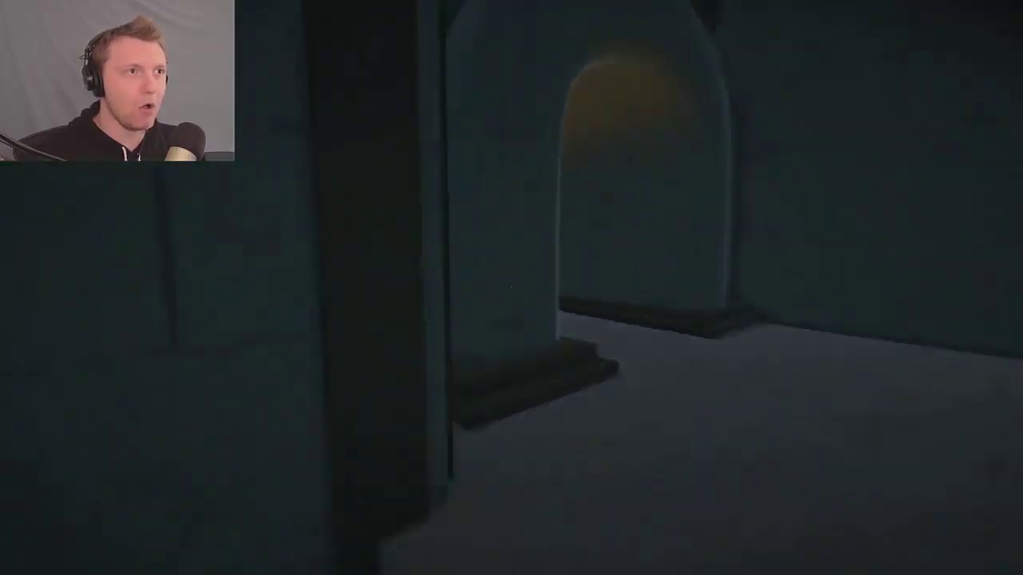
{"action": "key", "text": "w"}
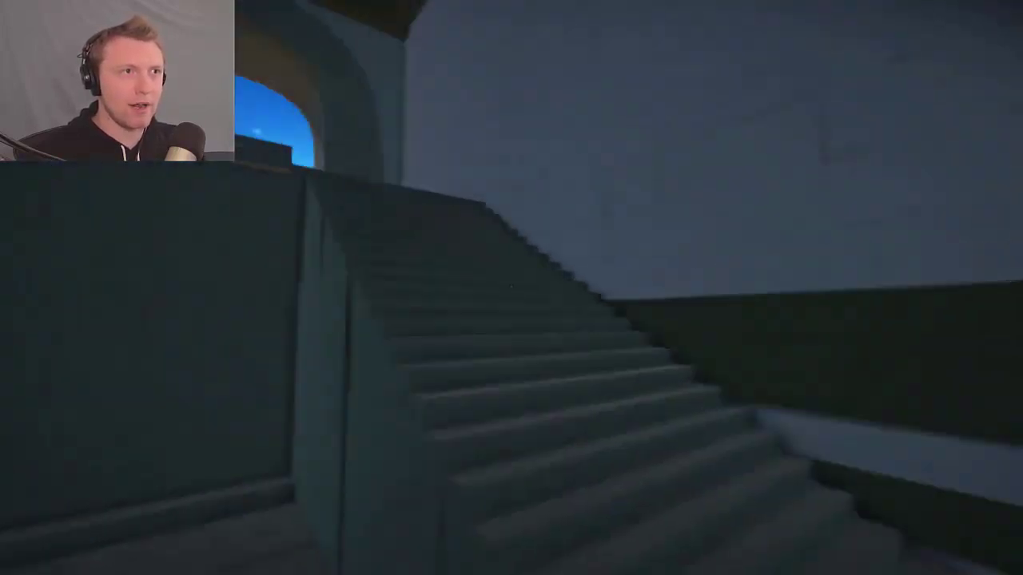
{"action": "key", "text": "w"}
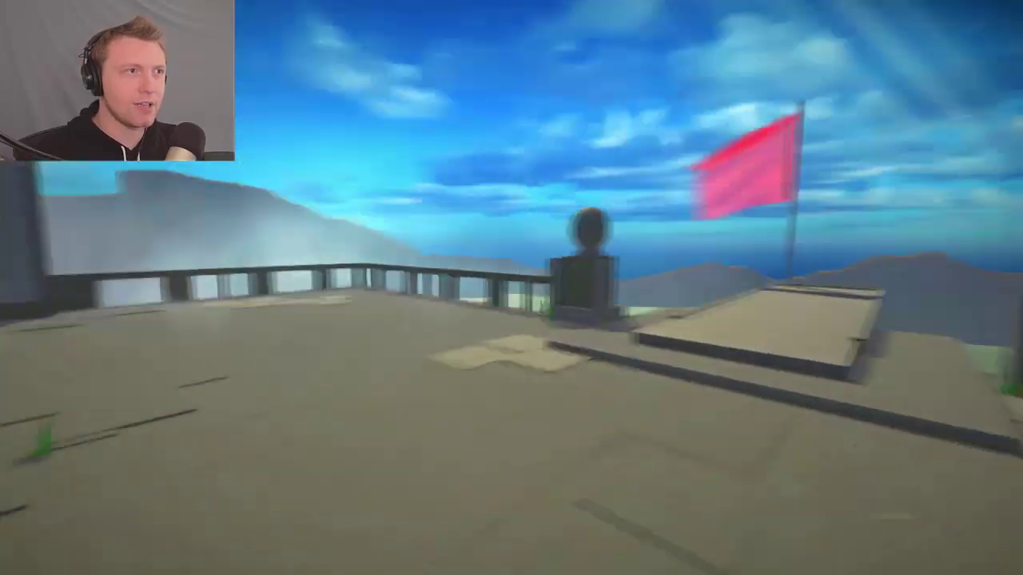
{"action": "key", "text": "w"}
{"action": "key", "text": "w"}
{"action": "key", "text": "w"}
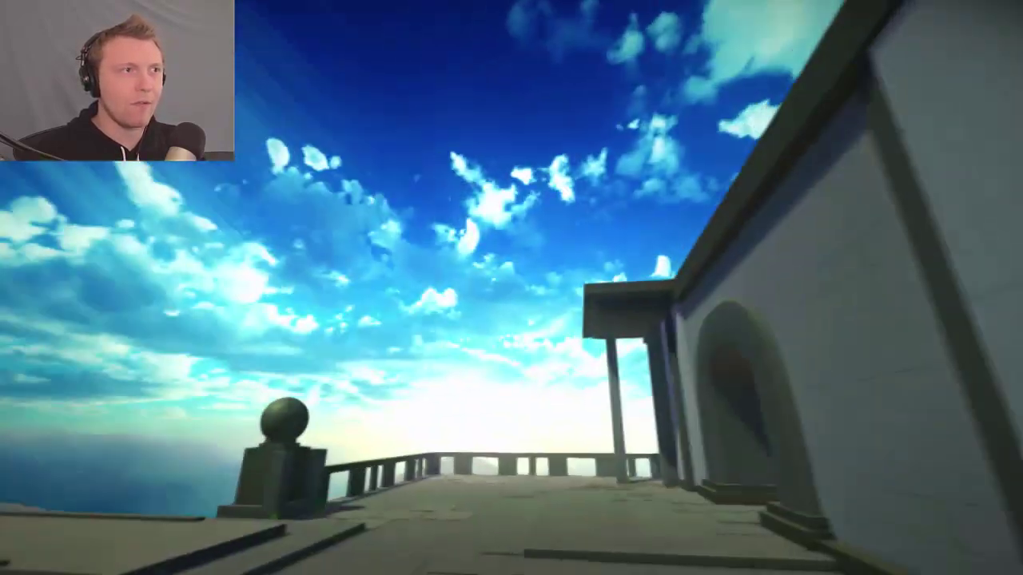
{"action": "key", "text": "w"}
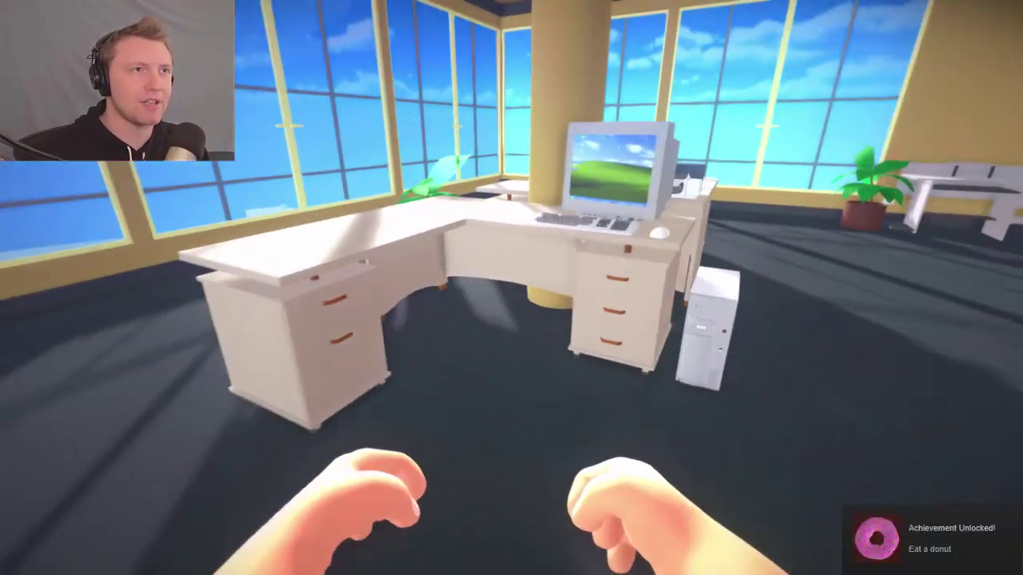
{"action": "key", "text": "w"}
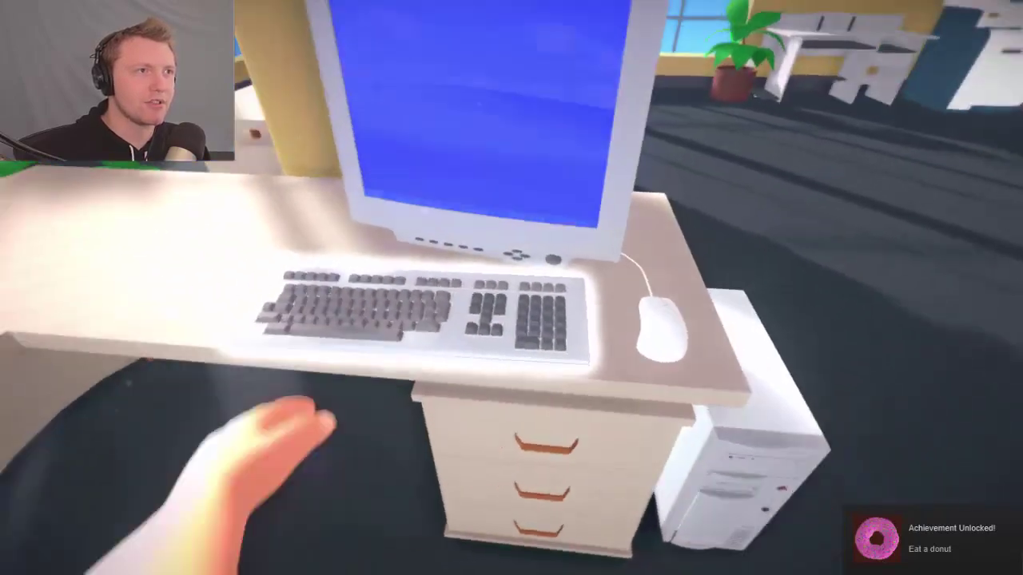